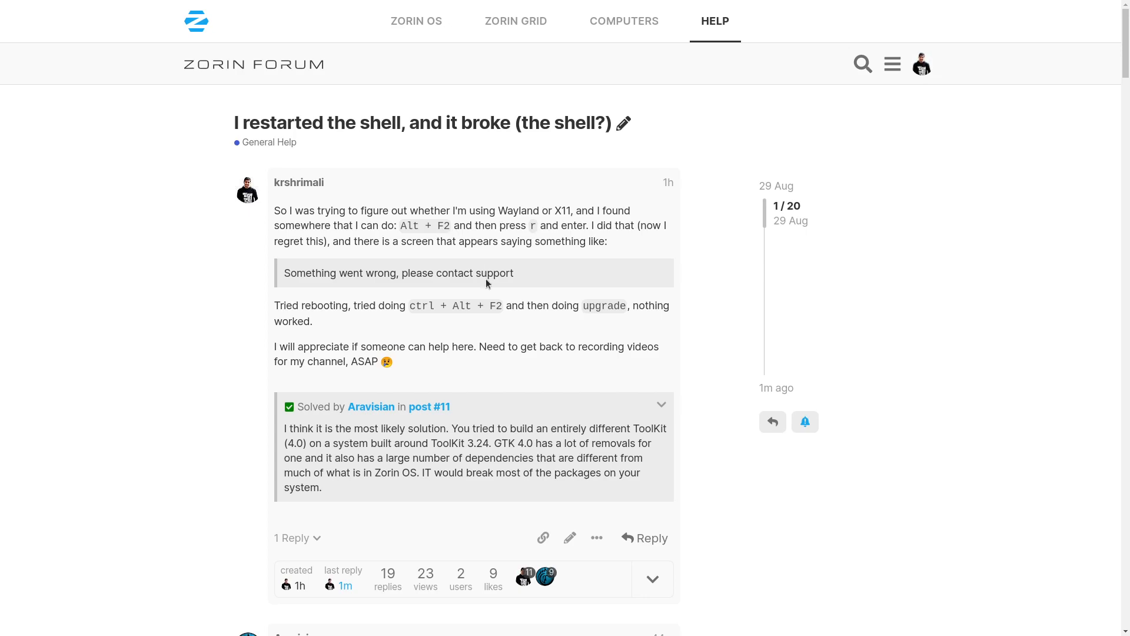
pyautogui.scroll(-5, 487, 282)
pyautogui.scroll(-5, 448, 319)
pyautogui.scroll(-5, 442, 353)
pyautogui.scroll(-4, 424, 380)
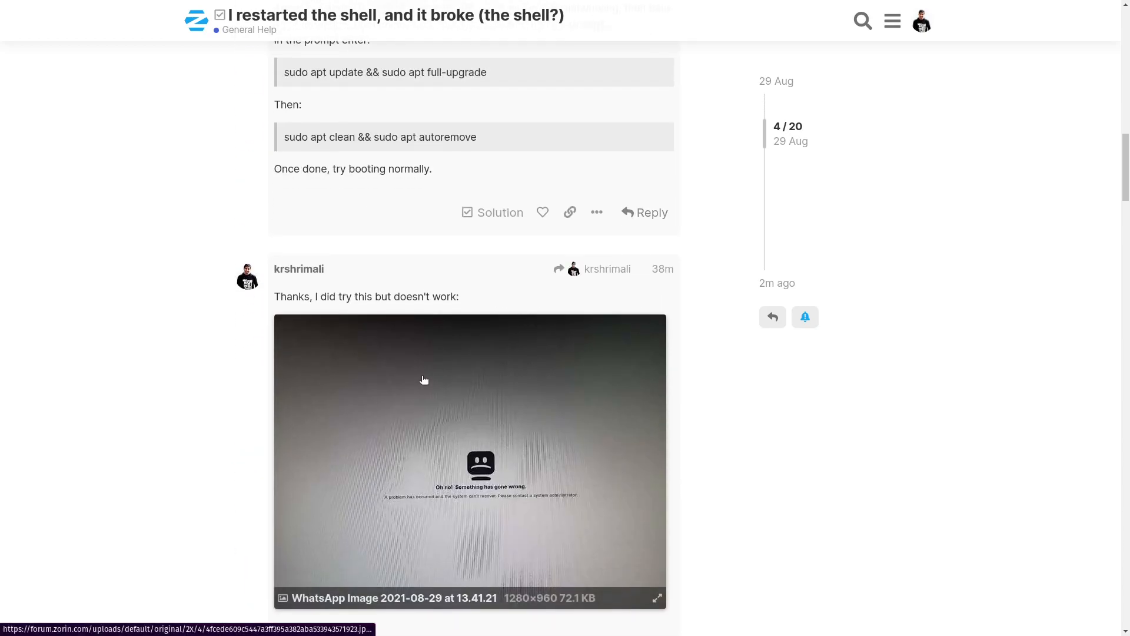
pyautogui.scroll(-1, 424, 380)
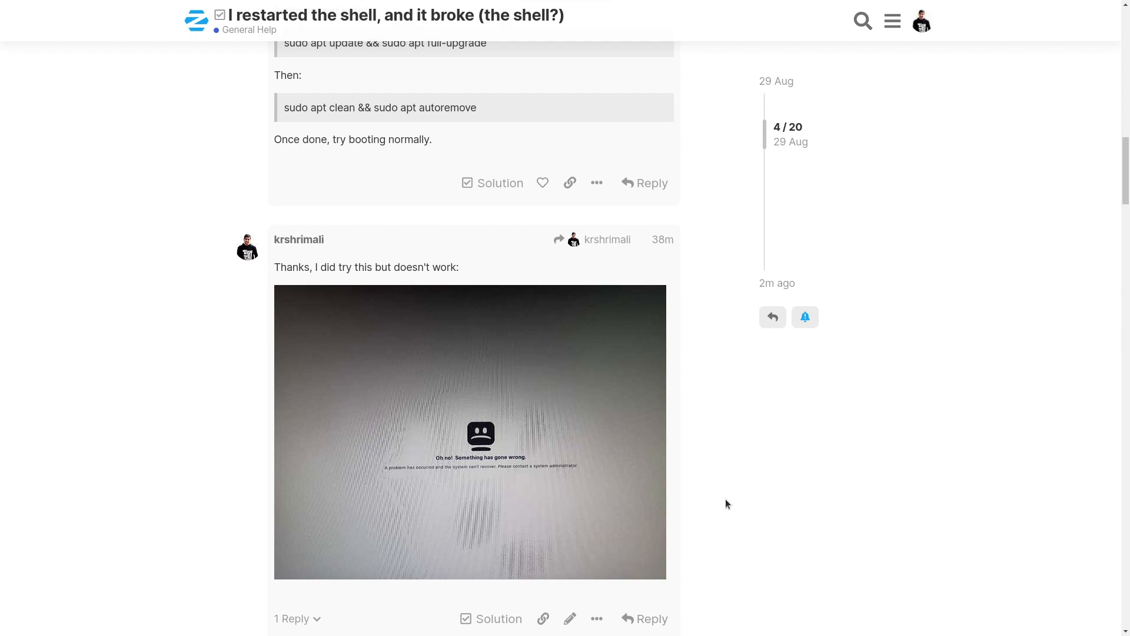
pyautogui.scroll(2, 725, 500)
pyautogui.scroll(3, 725, 499)
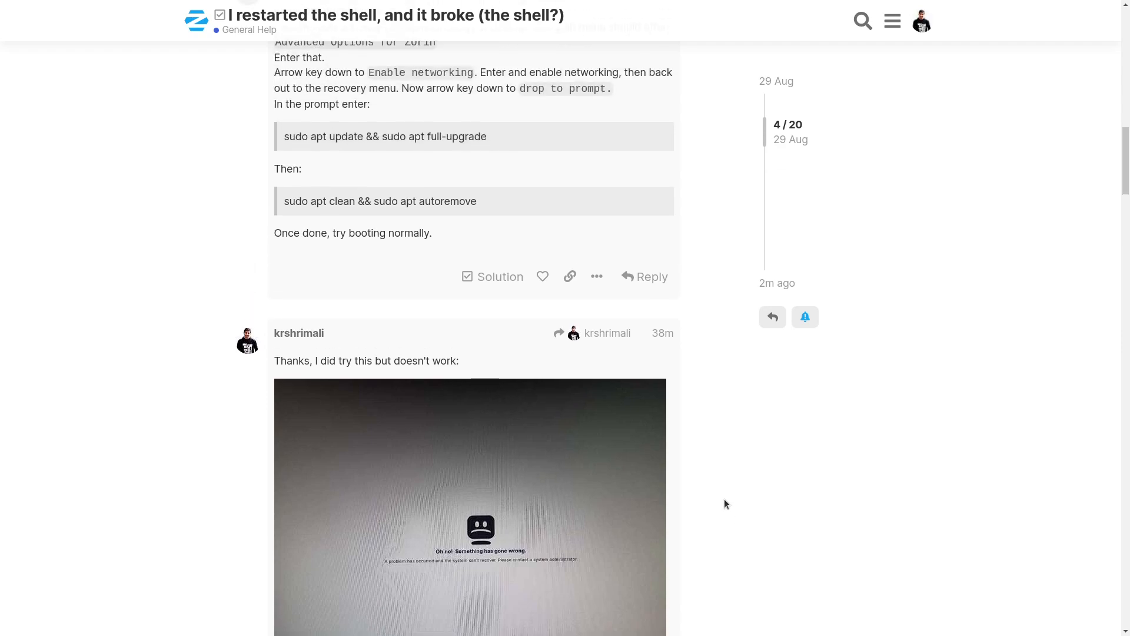
pyautogui.scroll(4, 724, 498)
pyautogui.scroll(3, 709, 512)
pyautogui.scroll(3, 698, 511)
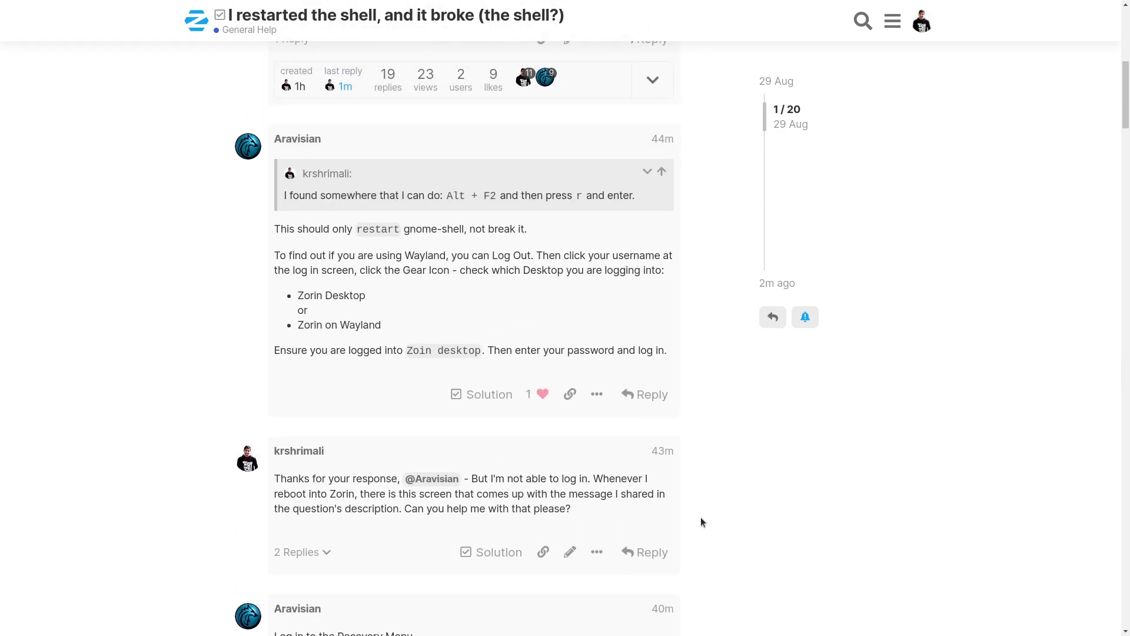
pyautogui.scroll(3, 701, 516)
pyautogui.scroll(3, 692, 516)
pyautogui.scroll(2, 692, 516)
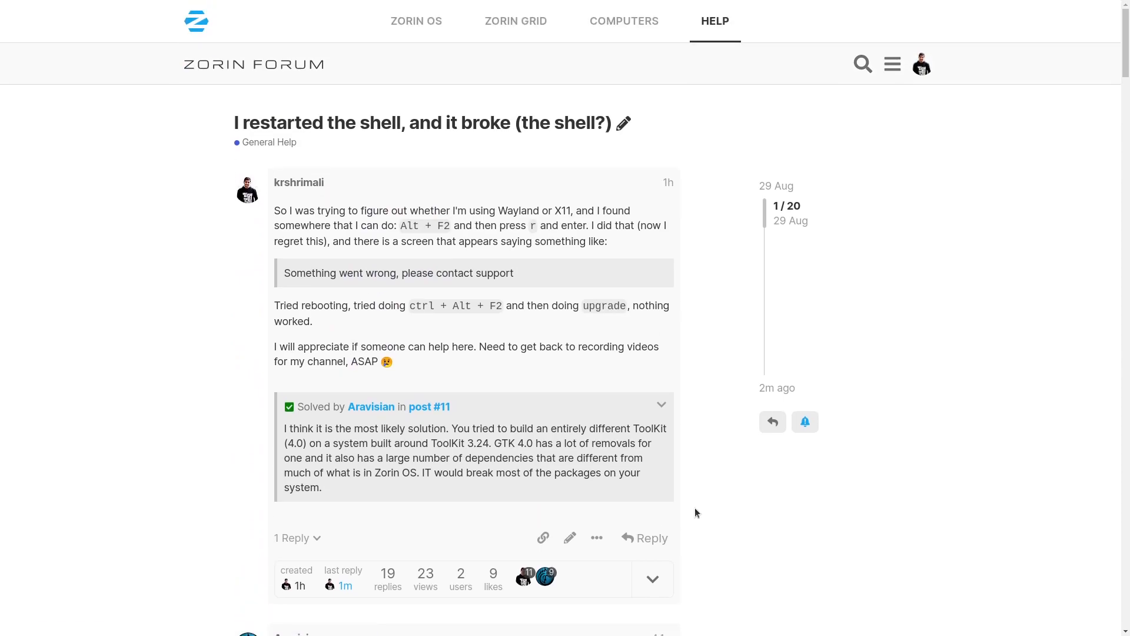
# Zoom the page to 125% and read down the replies to Aravisian's GTK4 build post.
pyautogui.hotkey('ctrl', '+')
pyautogui.hotkey('ctrl', '+')
pyautogui.scroll(-3, 709, 519)
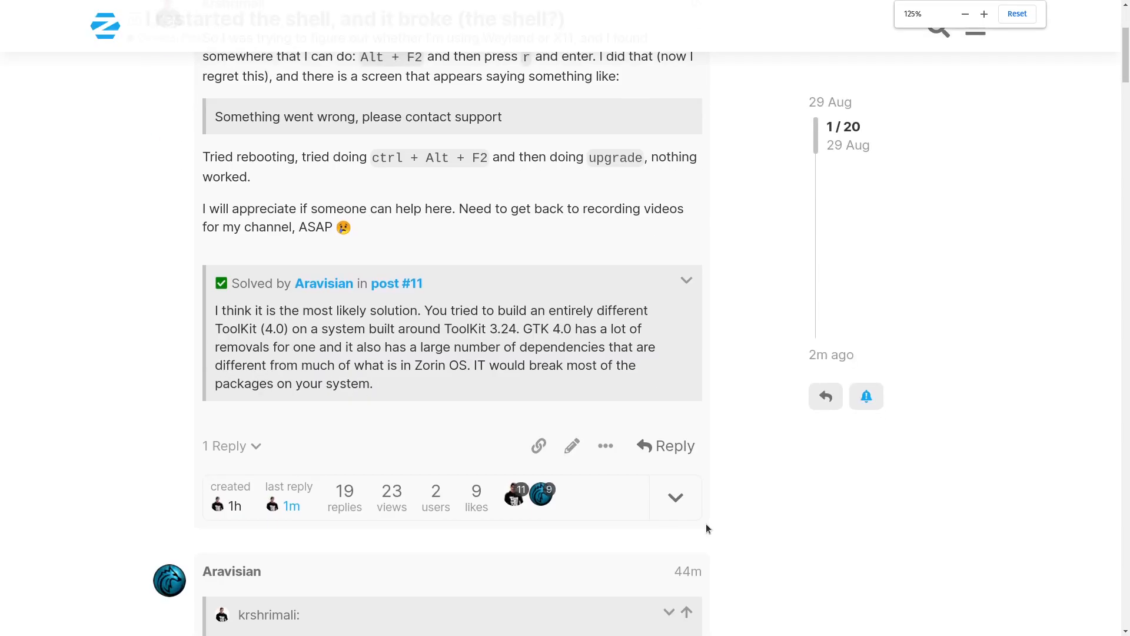
pyautogui.scroll(-1, 706, 524)
pyautogui.scroll(-4, 283, 340)
pyautogui.scroll(-4, 256, 361)
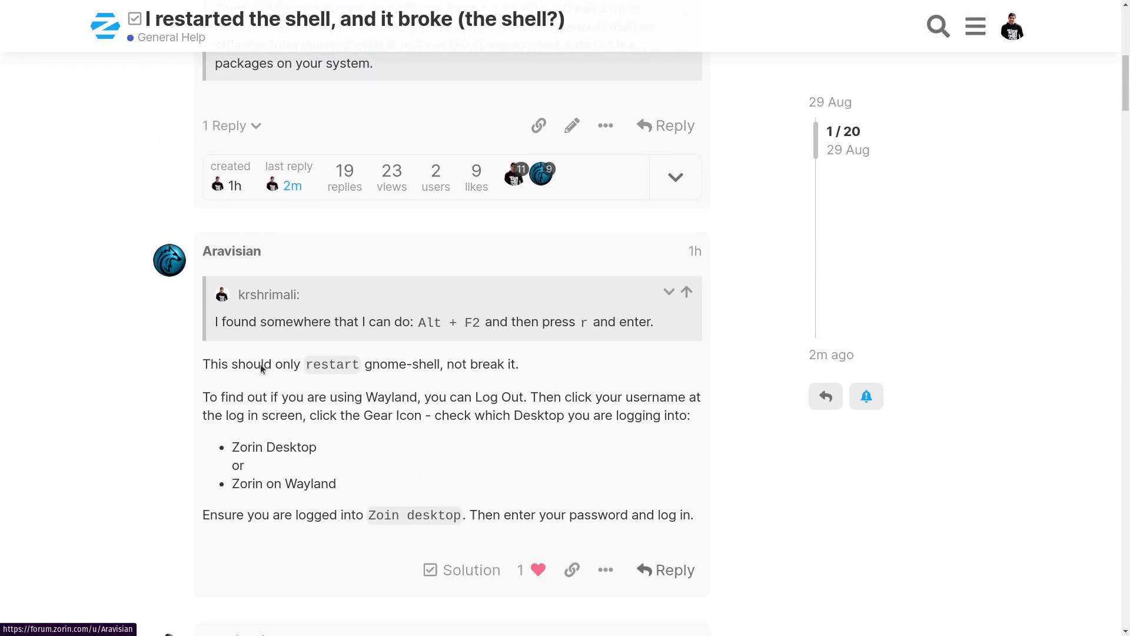
pyautogui.scroll(-2, 236, 424)
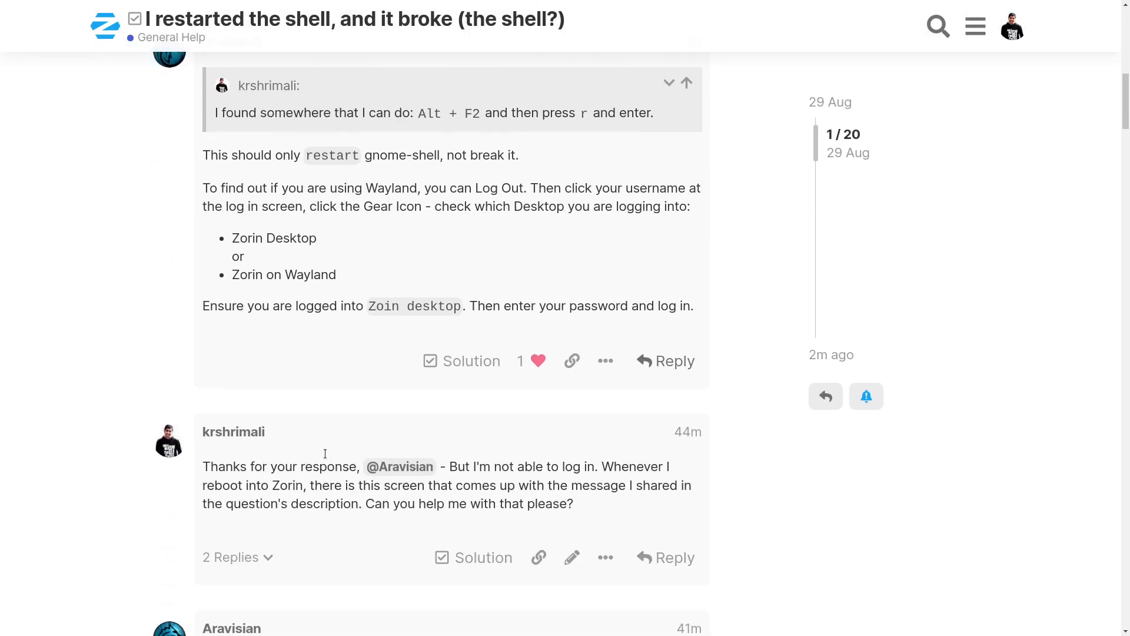
pyautogui.scroll(-3, 256, 429)
pyautogui.scroll(-2, 262, 431)
pyautogui.scroll(-3, 265, 436)
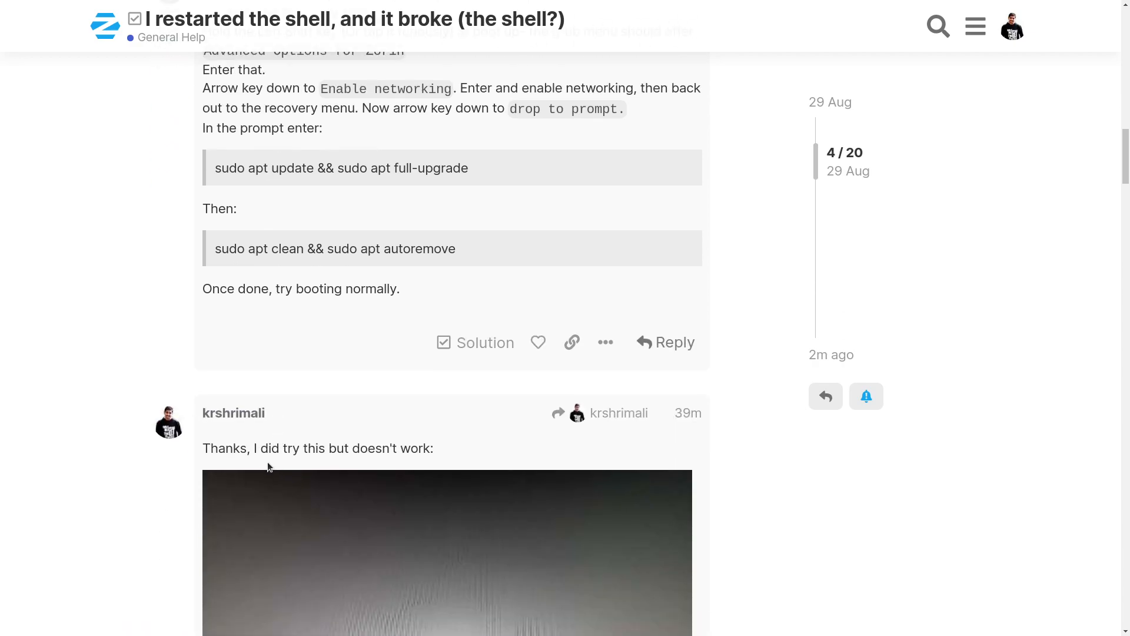
pyautogui.scroll(-3, 265, 436)
pyautogui.scroll(-3, 265, 477)
pyautogui.scroll(-1, 265, 494)
pyautogui.moveTo(214, 476); pyautogui.dragTo(424, 475)
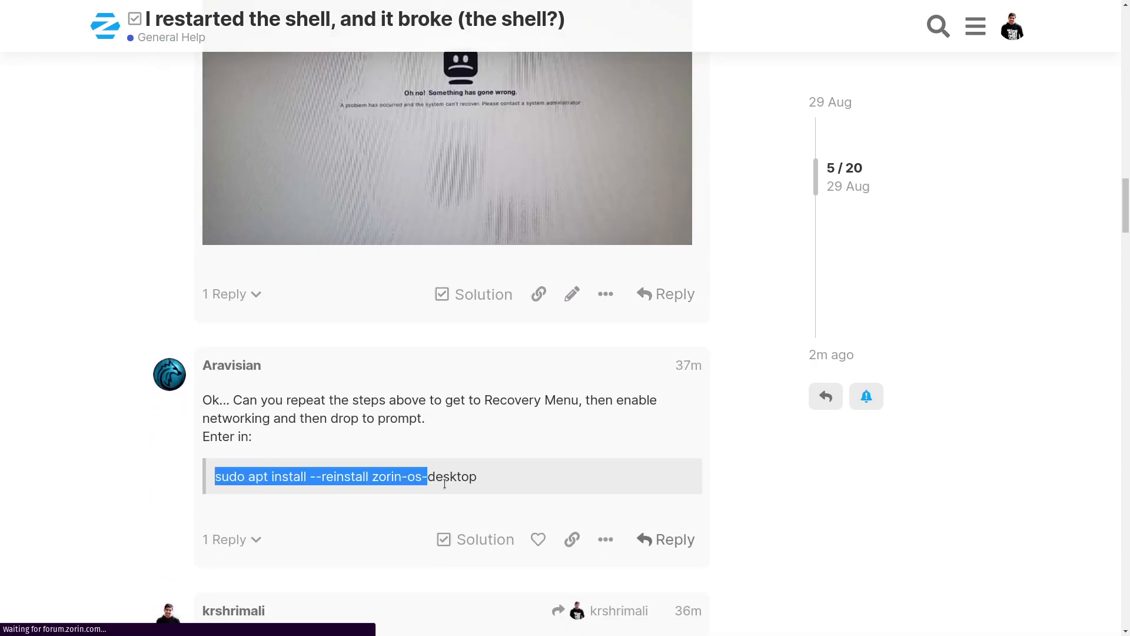
pyautogui.click(451, 484)
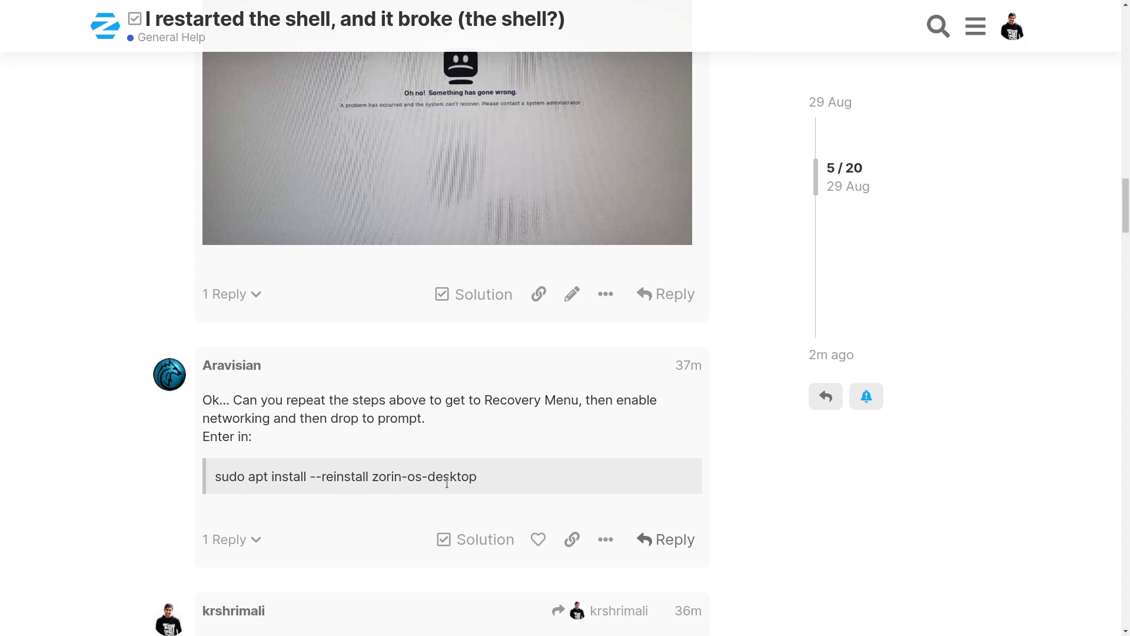
pyautogui.scroll(-3, 448, 483)
pyautogui.scroll(-2, 447, 481)
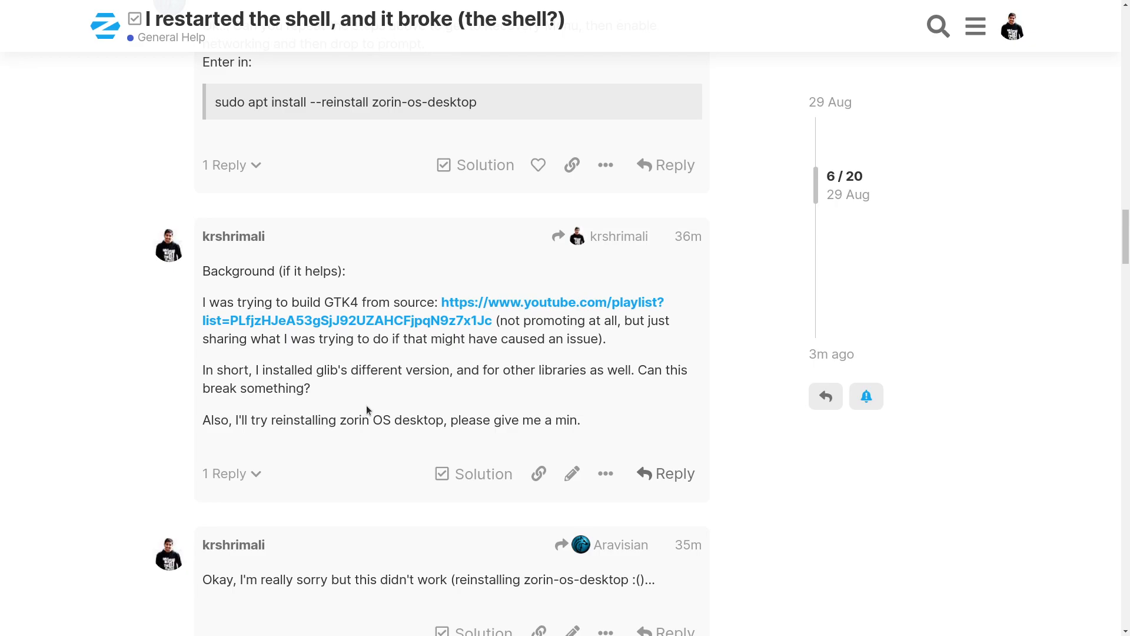
pyautogui.scroll(-1, 366, 405)
pyautogui.scroll(-3, 366, 411)
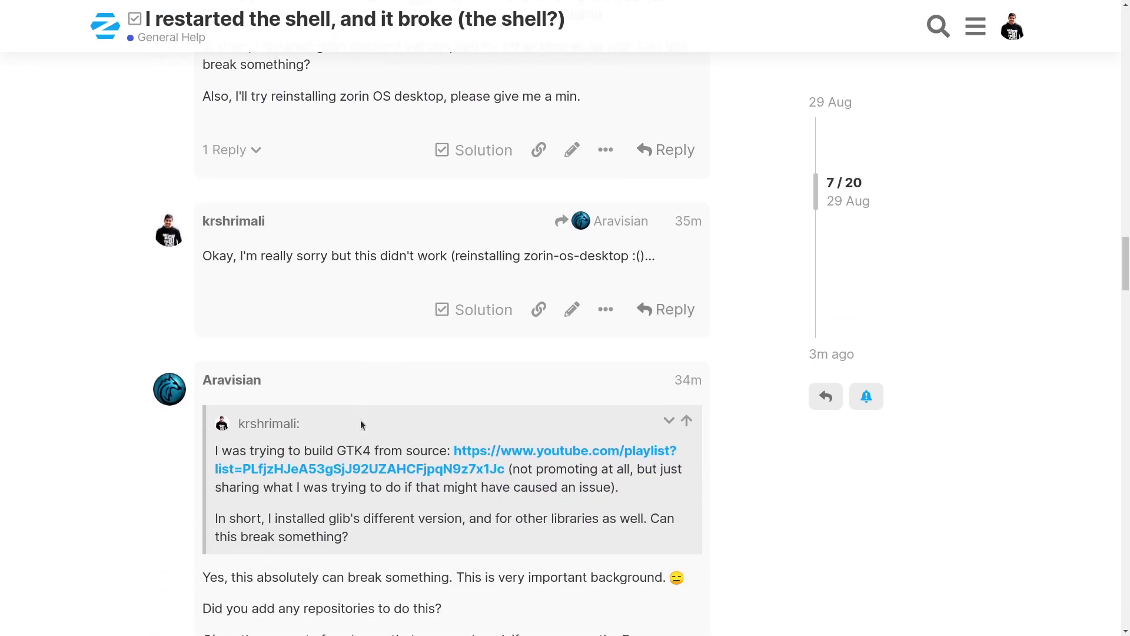
pyautogui.scroll(-3, 361, 420)
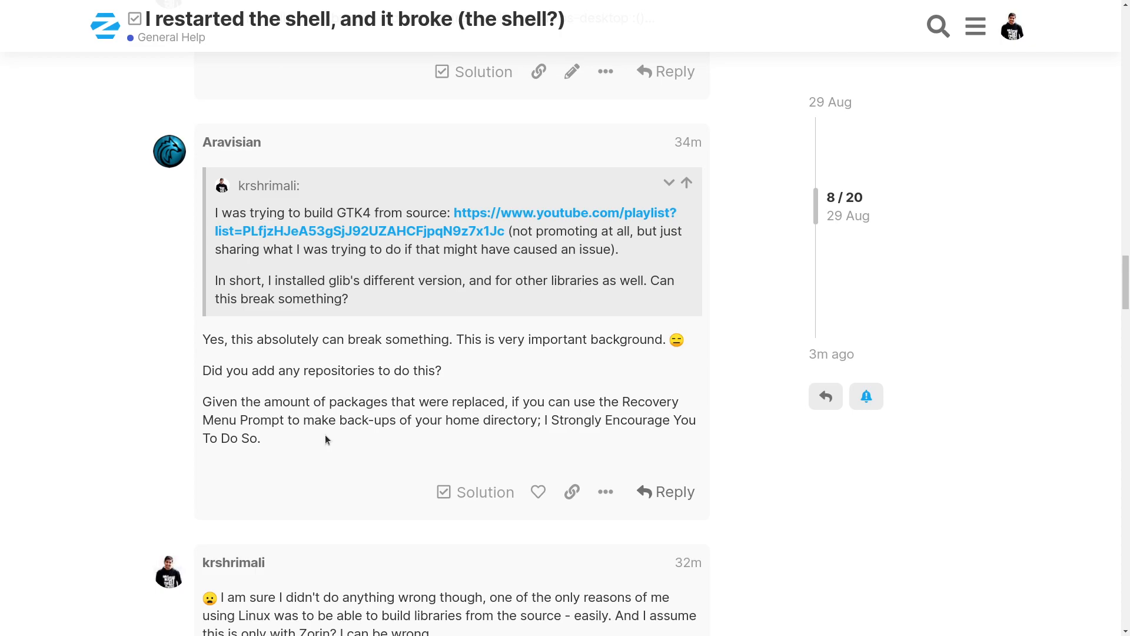
pyautogui.scroll(-3, 326, 435)
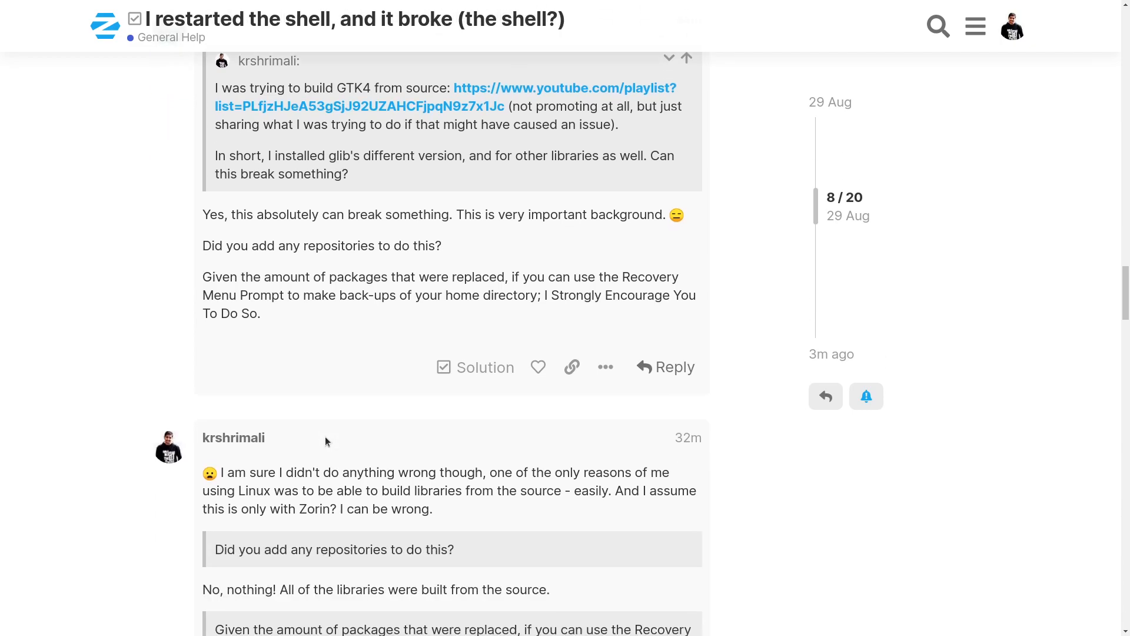
pyautogui.scroll(-3, 325, 436)
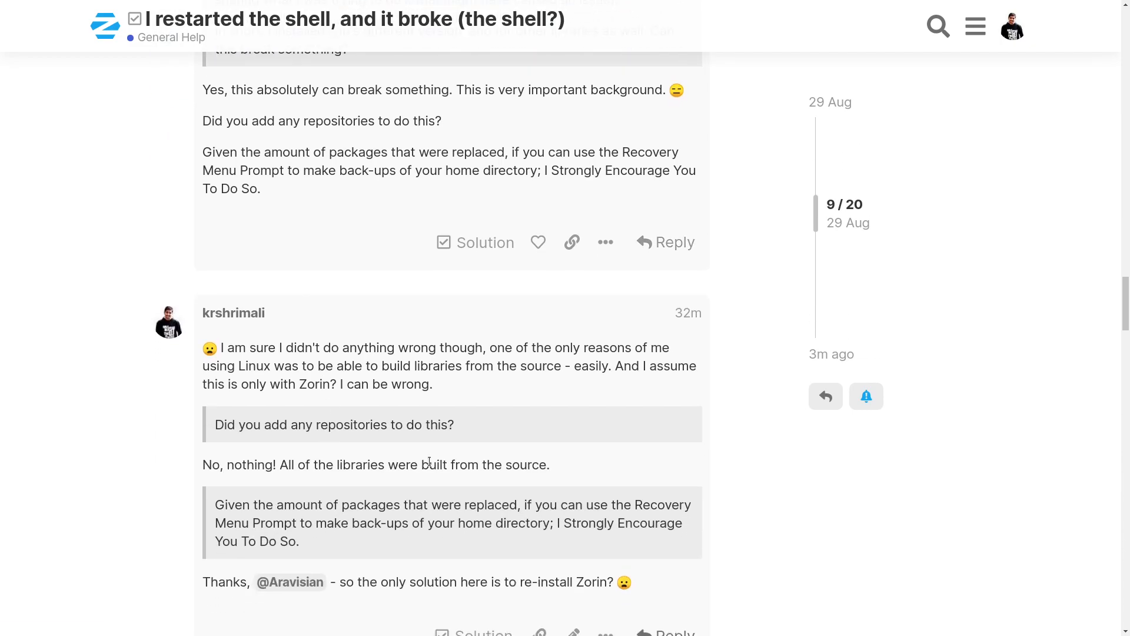
pyautogui.scroll(-3, 326, 436)
pyautogui.scroll(-2, 427, 461)
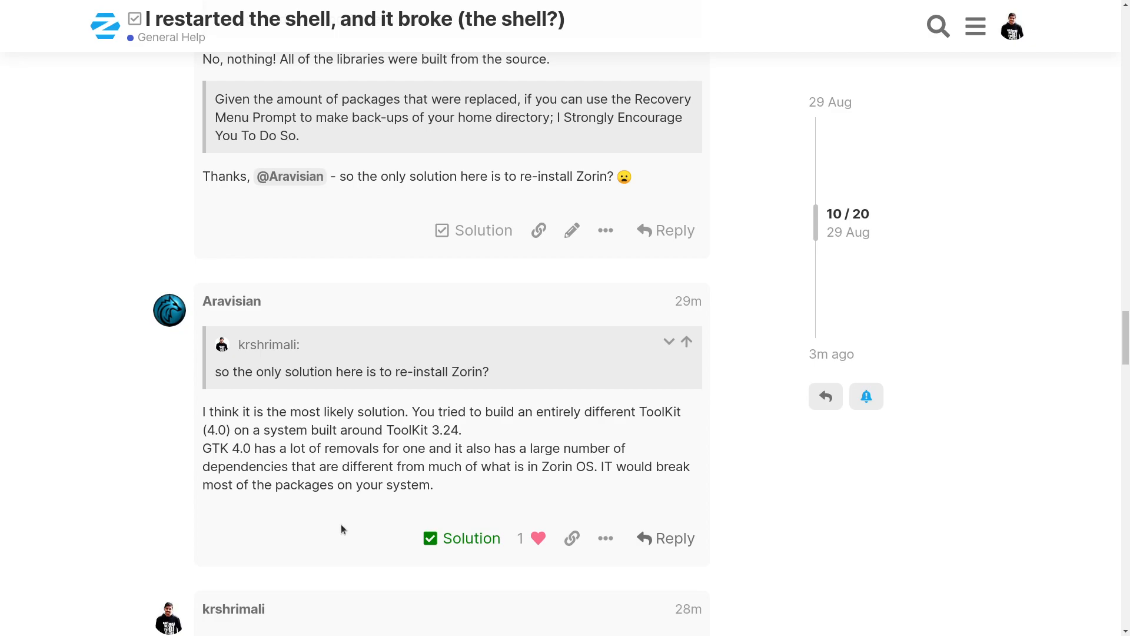
pyautogui.scroll(-3, 341, 524)
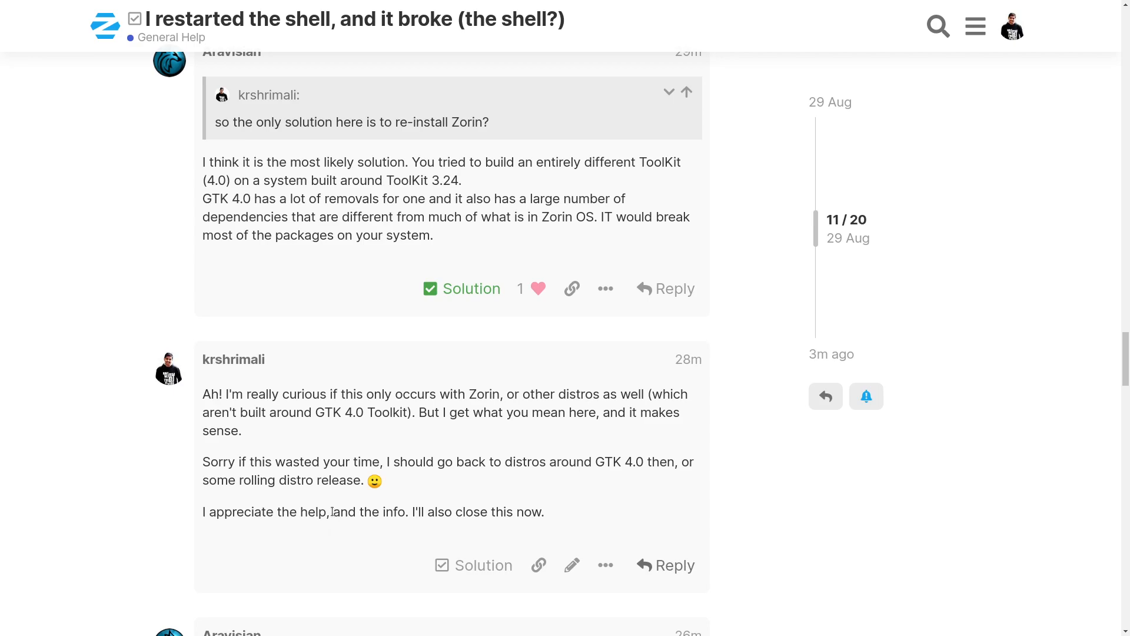
pyautogui.scroll(-3, 333, 511)
pyautogui.scroll(-3, 332, 511)
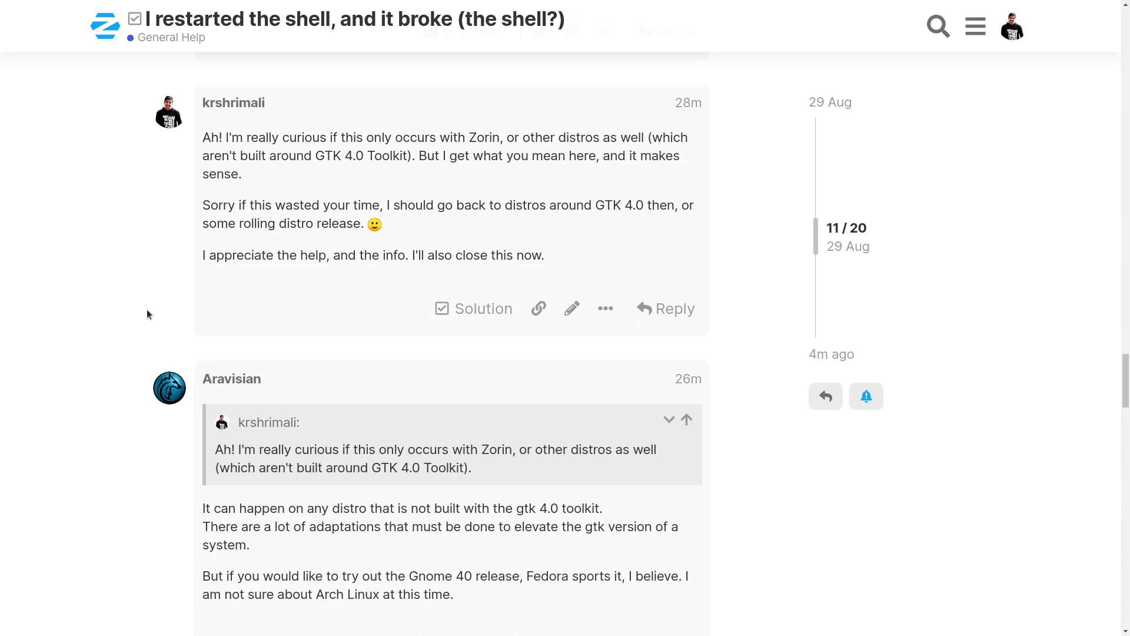
pyautogui.scroll(-2, 147, 309)
pyautogui.scroll(-3, 144, 534)
pyautogui.scroll(-3, 146, 538)
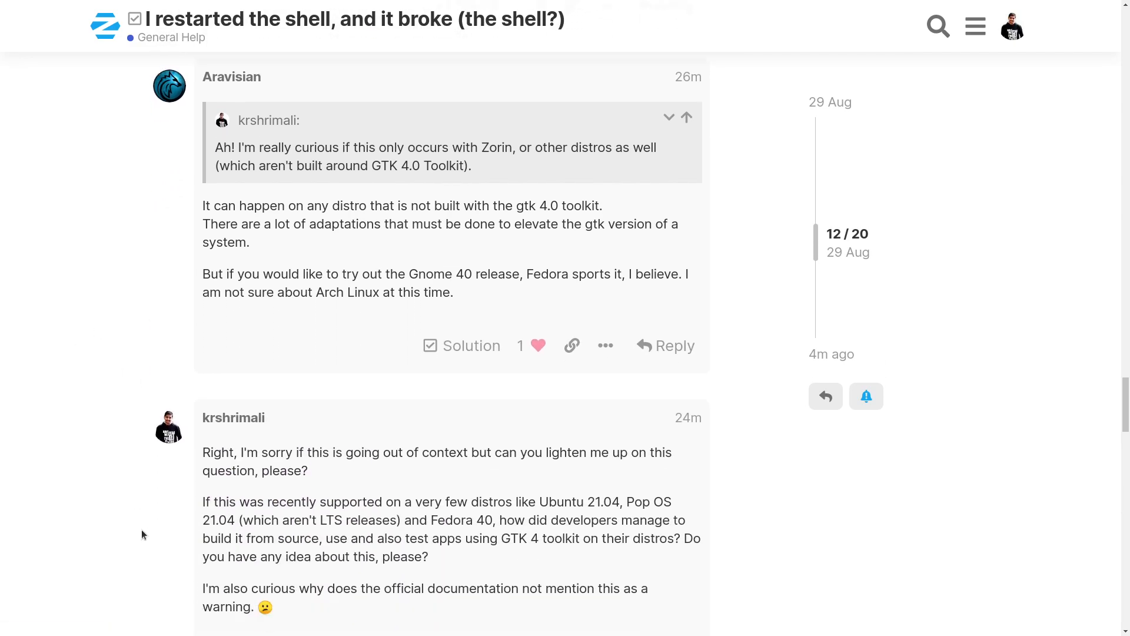
pyautogui.scroll(-1, 142, 529)
pyautogui.scroll(-4, 252, 396)
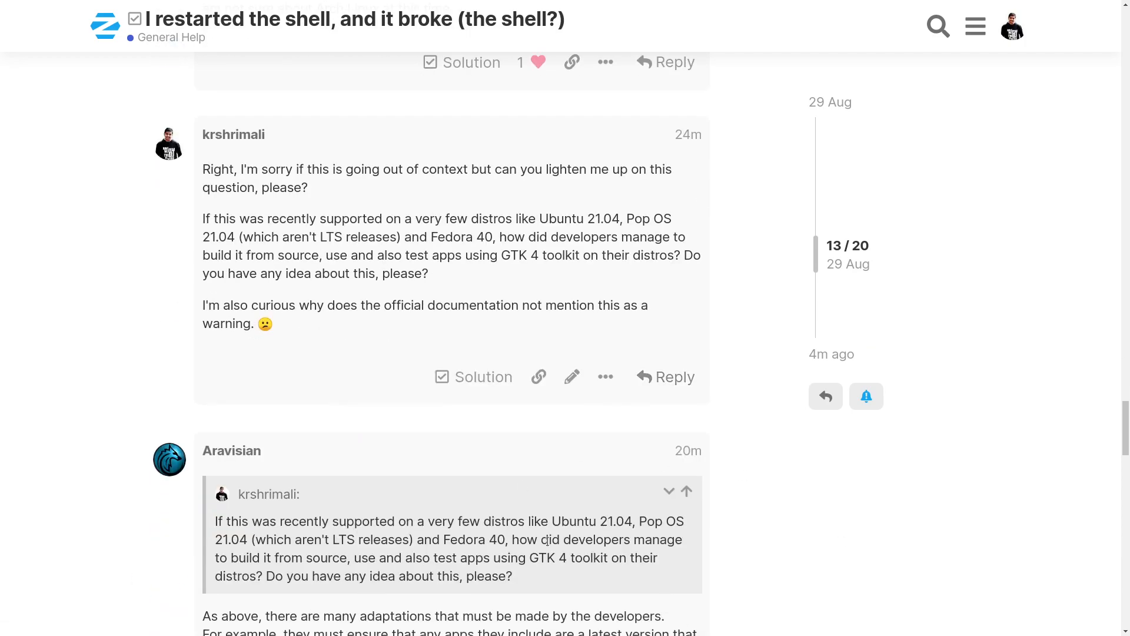
pyautogui.scroll(-3, 454, 450)
pyautogui.scroll(-3, 355, 451)
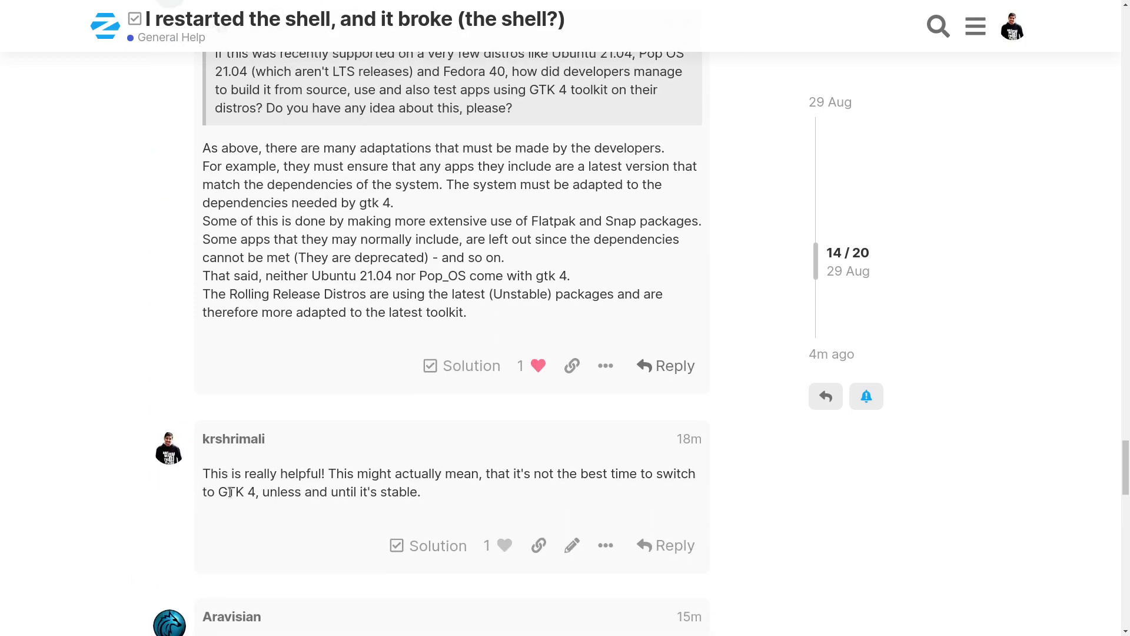
pyautogui.scroll(-3, 355, 452)
pyautogui.scroll(-2, 355, 451)
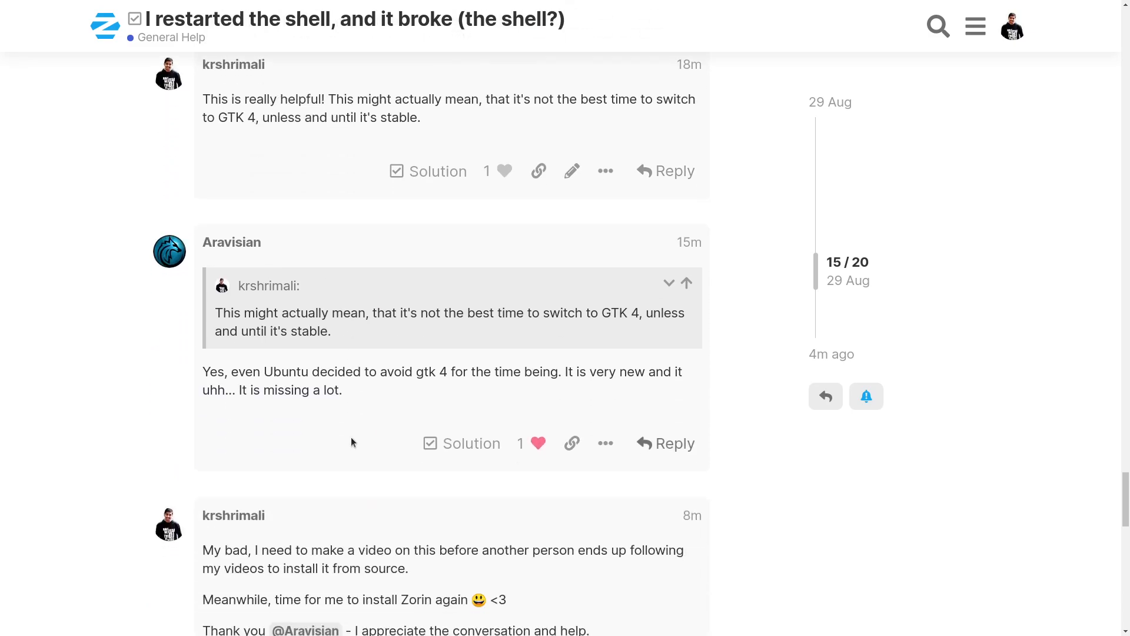
# Read to krshrimali's final thanks, briefly selecting the paragraph about Ubuntu avoiding gtk 4.
pyautogui.tripleClick(349, 399)
pyautogui.click(341, 446)
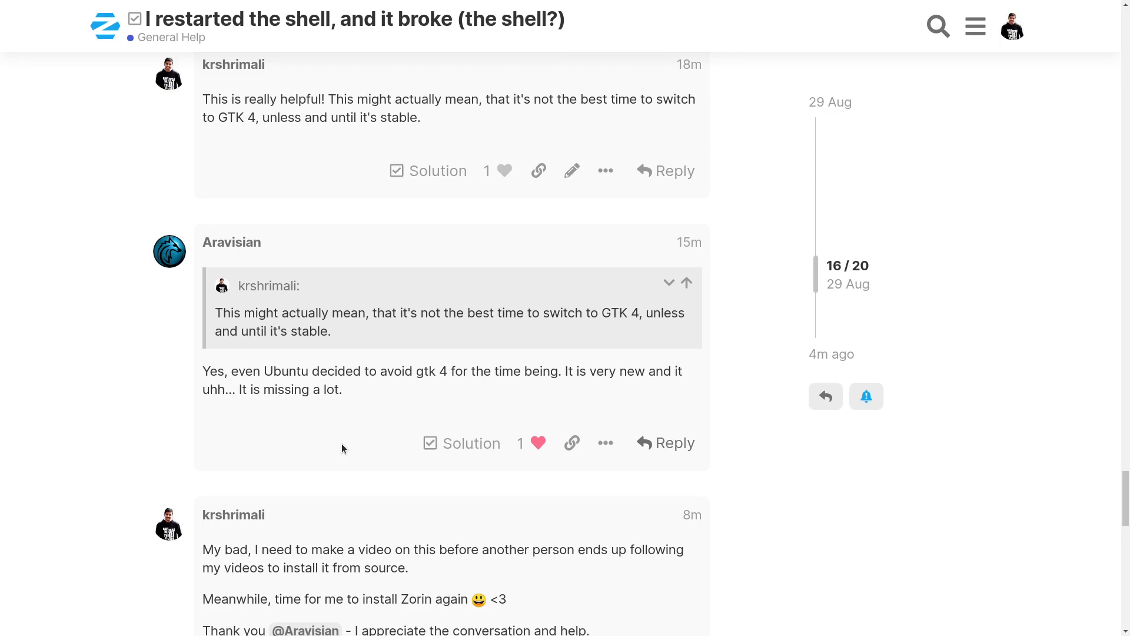
pyautogui.scroll(-2, 342, 444)
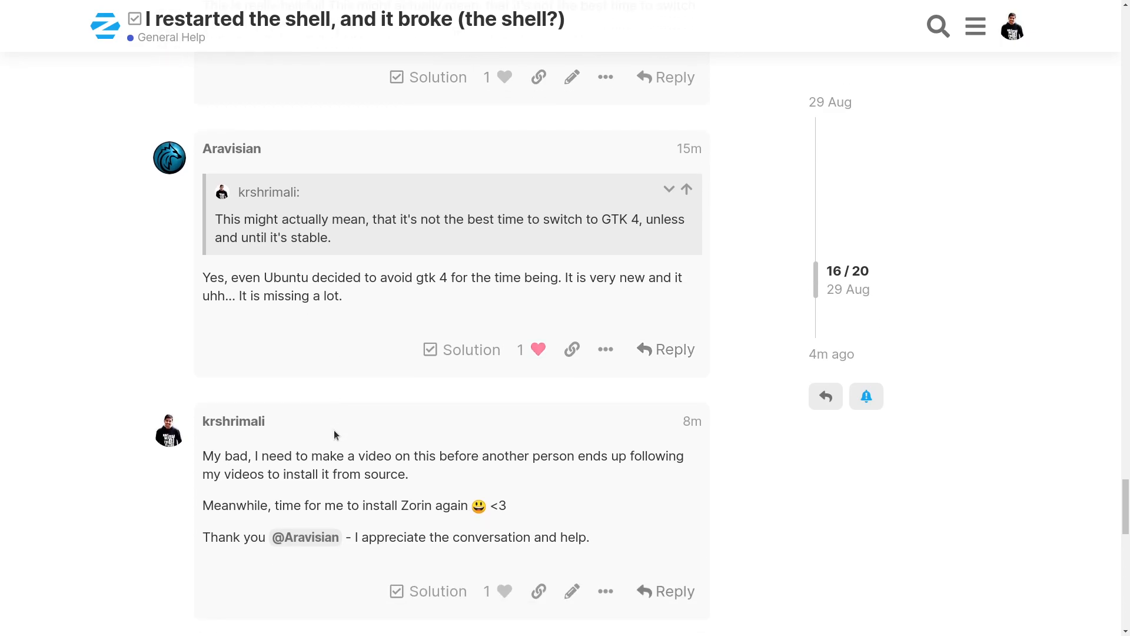
pyautogui.scroll(-3, 334, 430)
pyautogui.scroll(-3, 334, 430)
pyautogui.scroll(-3, 334, 430)
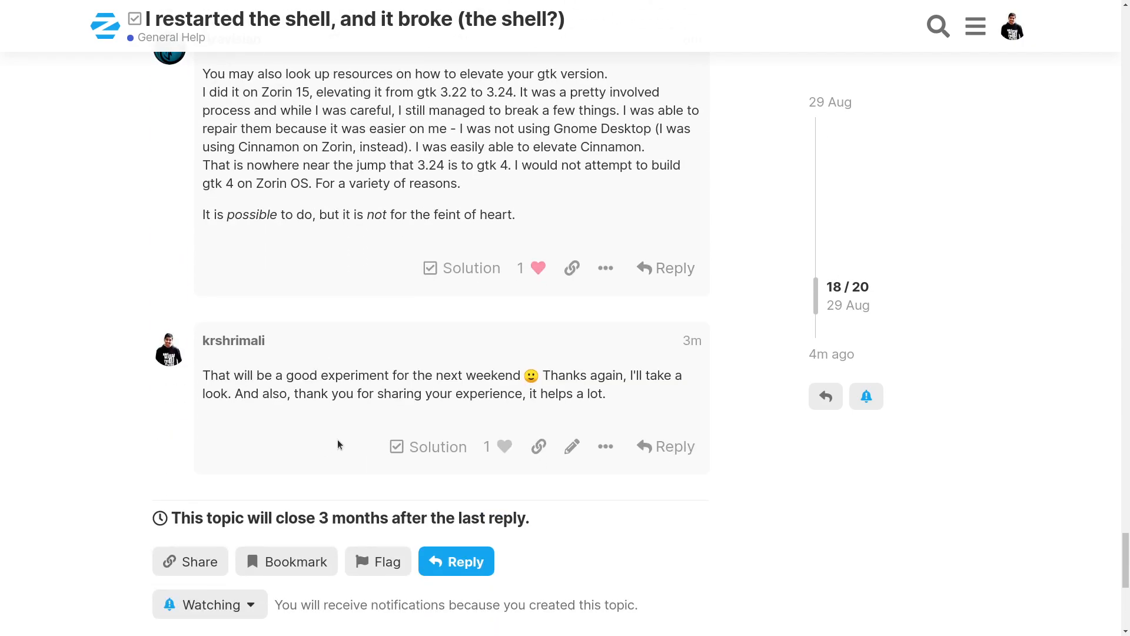
pyautogui.scroll(-1, 337, 439)
pyautogui.scroll(-1, 338, 439)
pyautogui.scroll(3, 338, 439)
pyautogui.scroll(3, 337, 439)
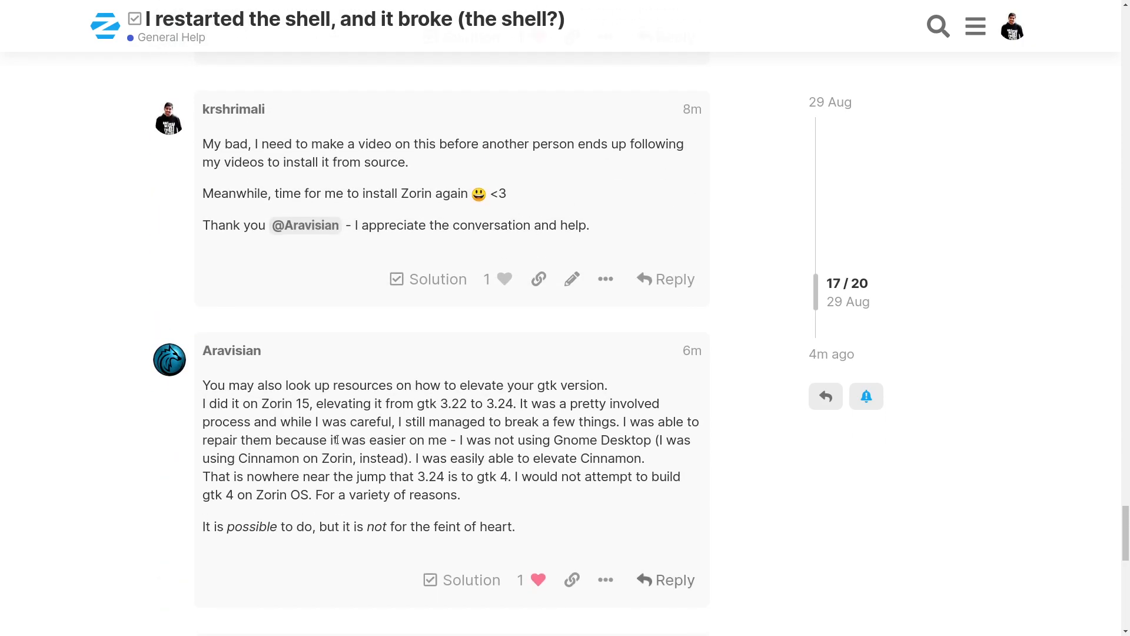